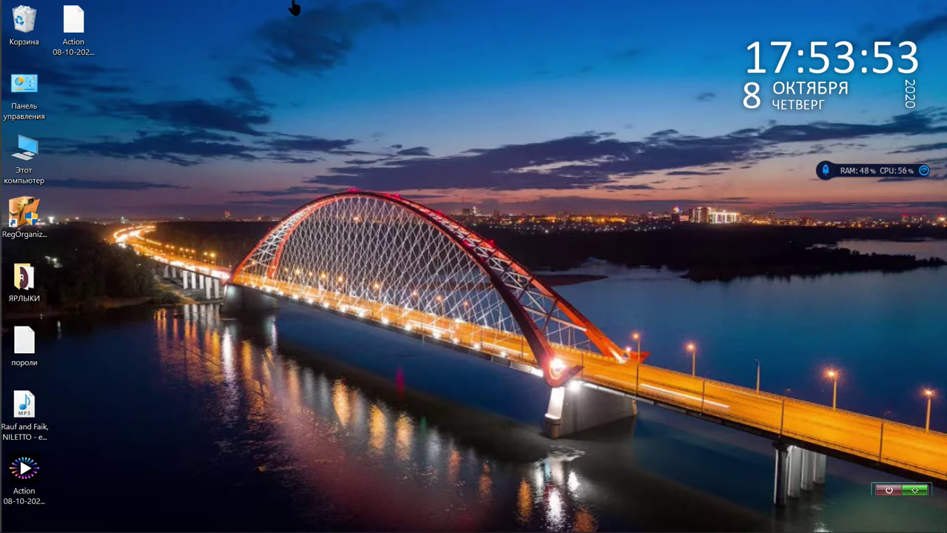
- Launch Dism++x64, allow it to make changes to the device, and reposition its window on the desktop
mouse_move(296, 7)
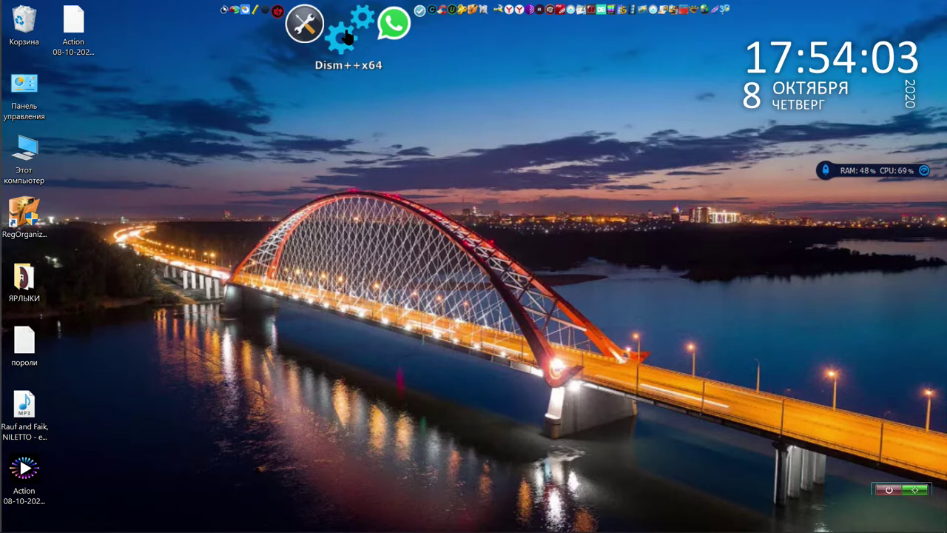
click(346, 37)
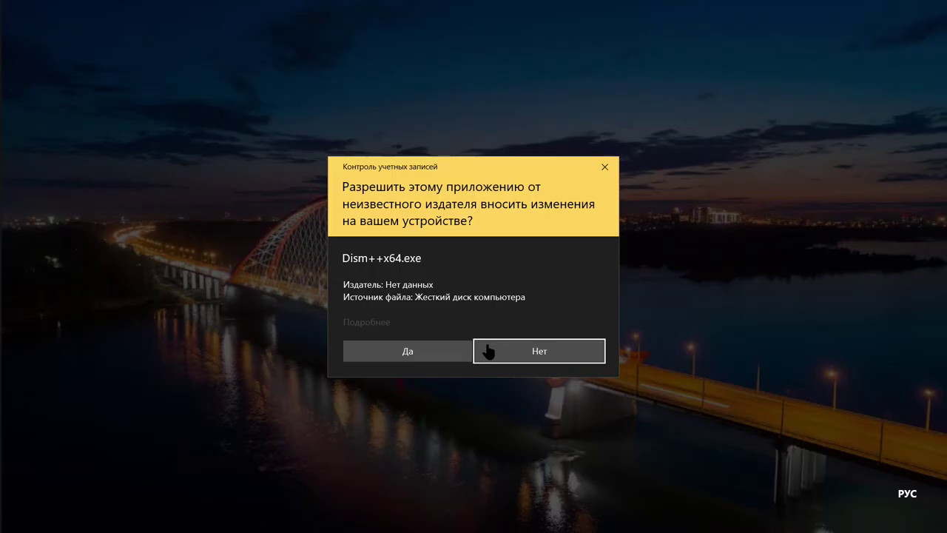
click(465, 351)
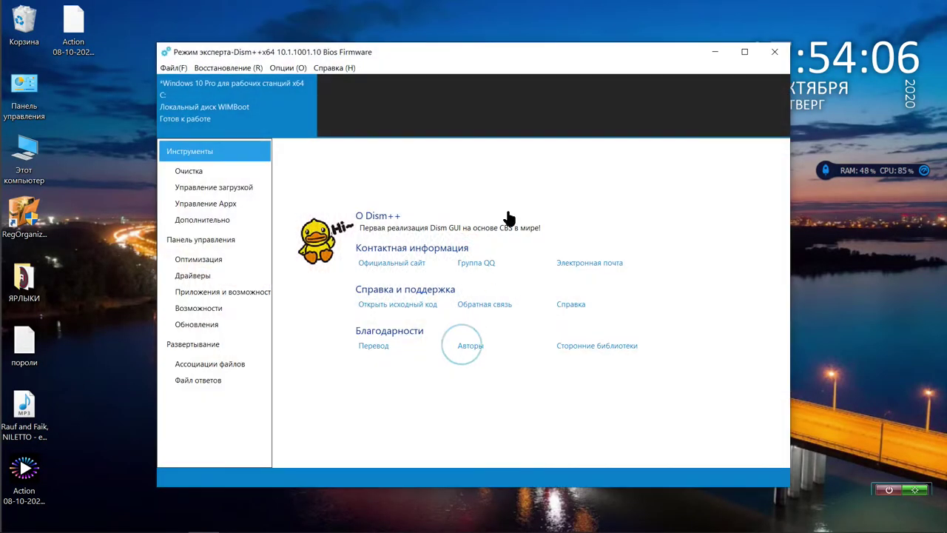
drag(535, 60, 513, 43)
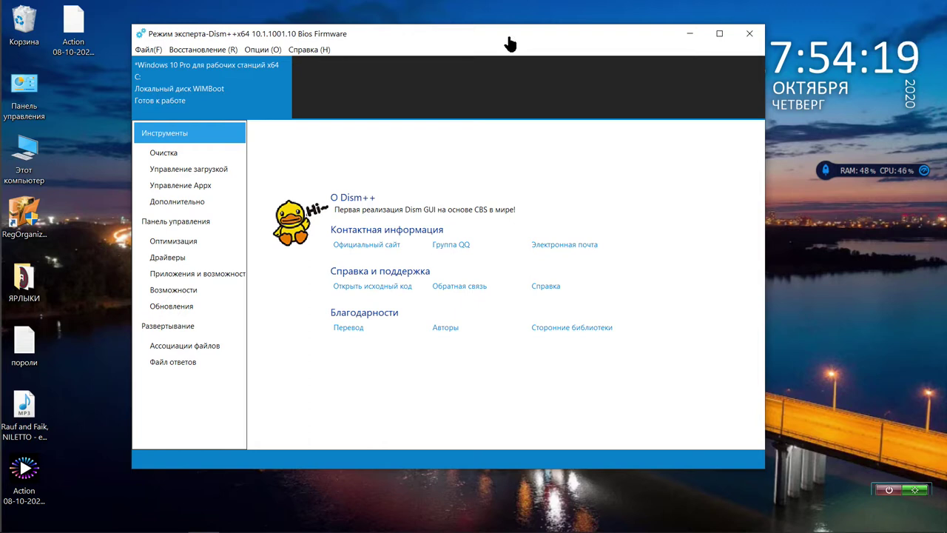
drag(508, 43, 541, 47)
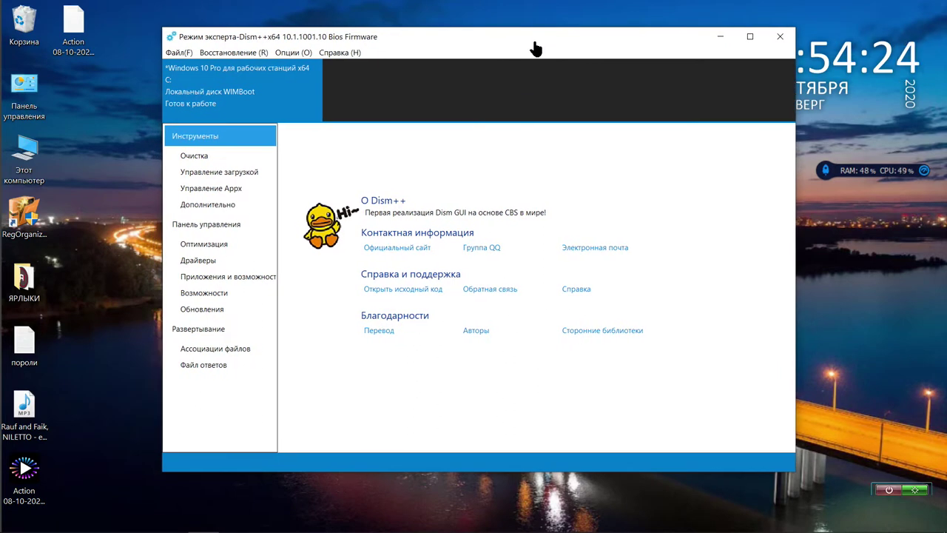
- Analyze the preselected junk items in the Очистка section and view the description of Базовый кэш установщика
click(245, 156)
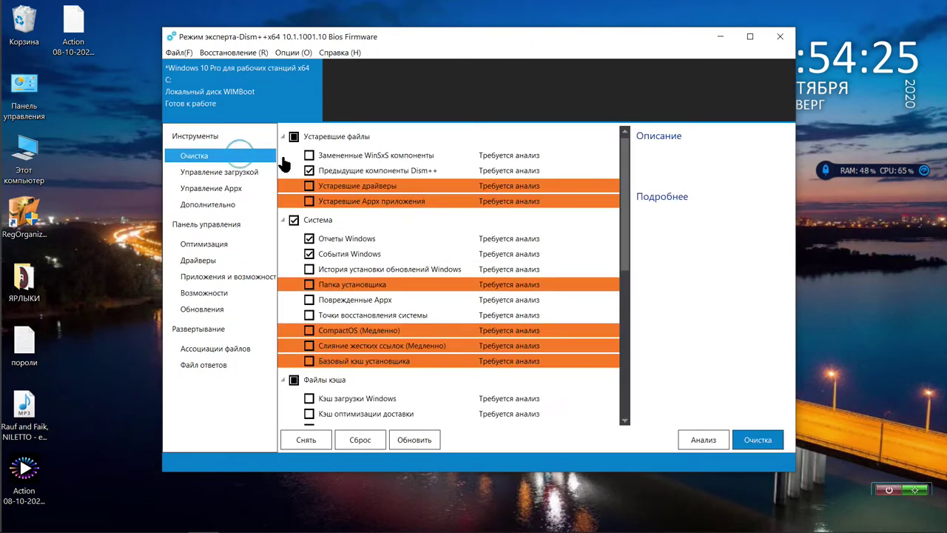
click(700, 439)
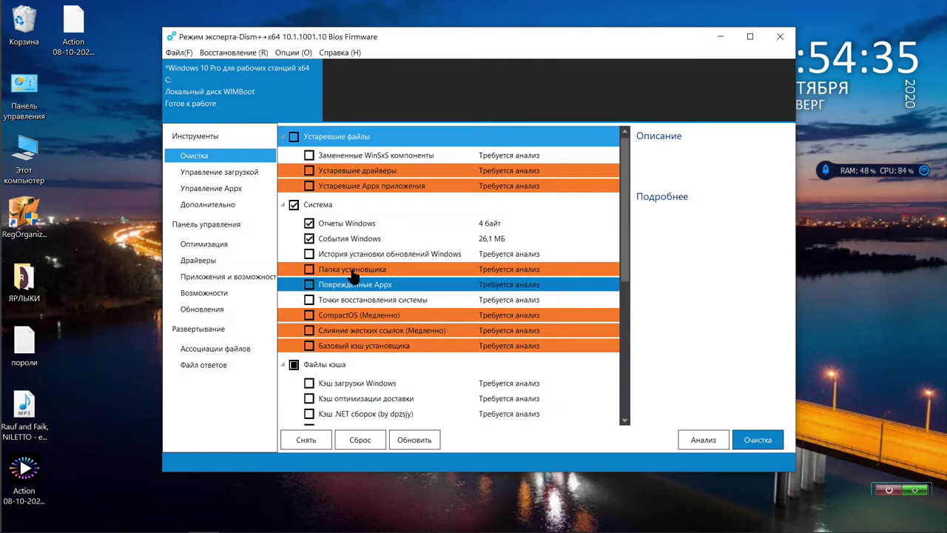
scroll(354, 276, down, 3)
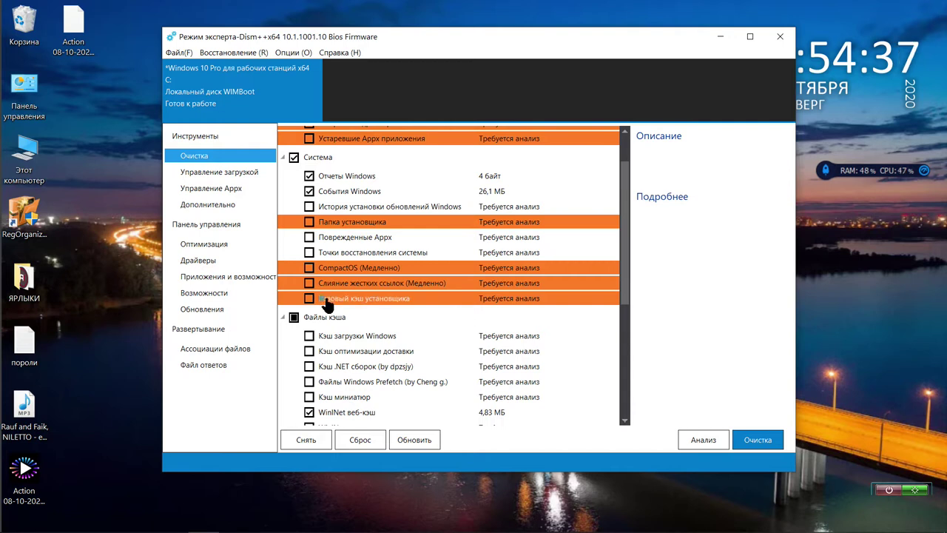
click(326, 304)
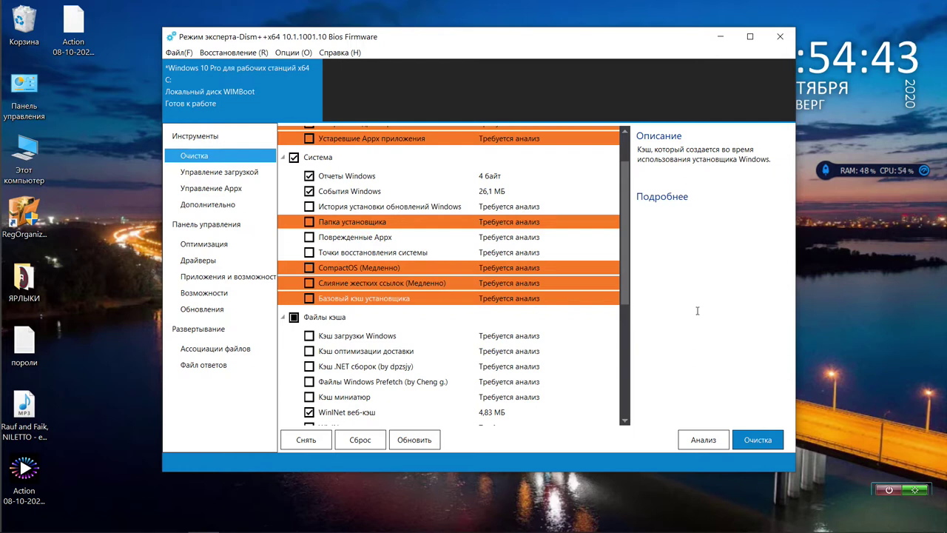
- Run the cleanup of the checked items, confirm the permanent deletion, and dismiss the completion report
click(759, 439)
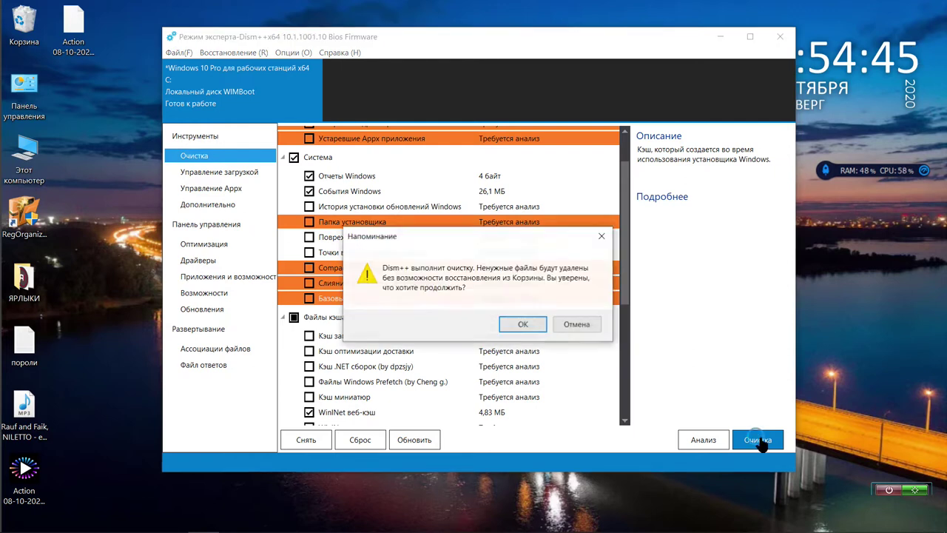
click(531, 325)
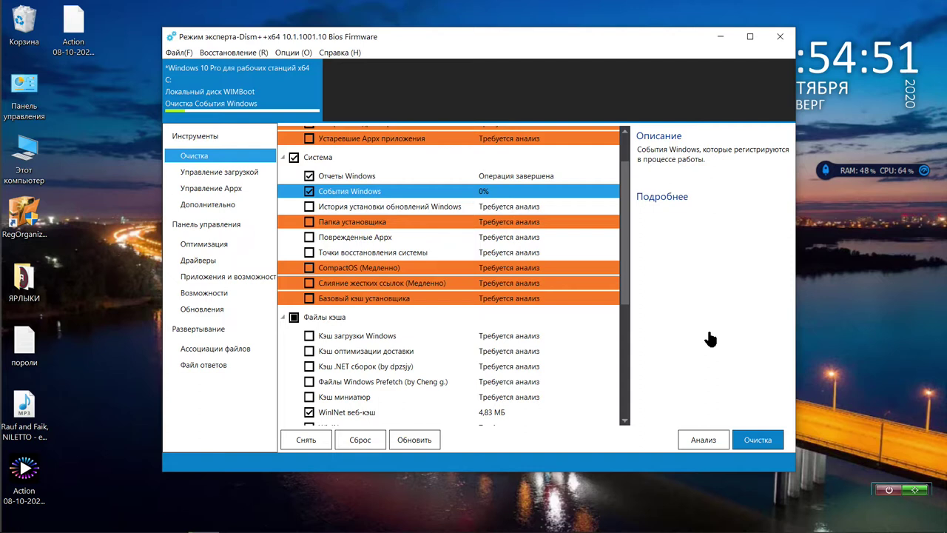
click(236, 53)
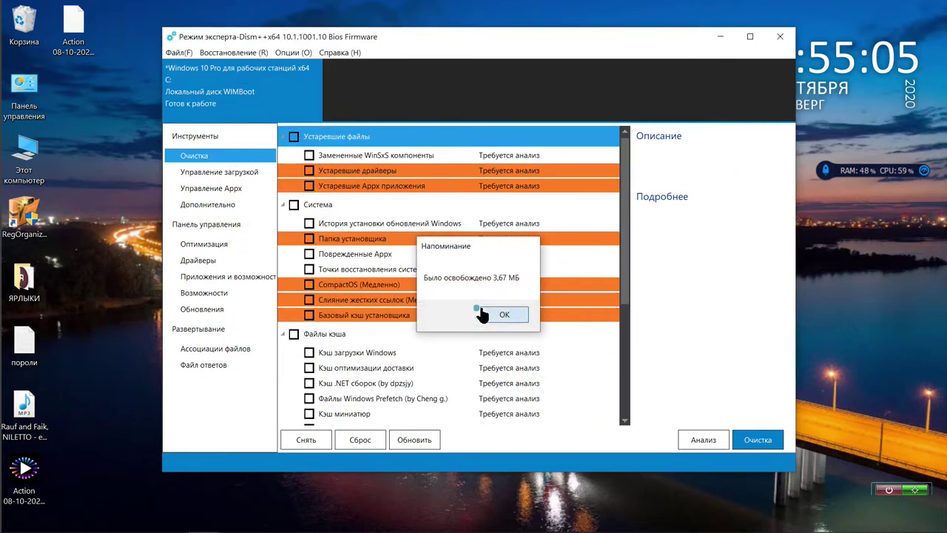
click(504, 315)
- Examine the Бэкап системы image wizard and browse Локальный диск (E:) as a save location, cancelling without saving an image
click(233, 53)
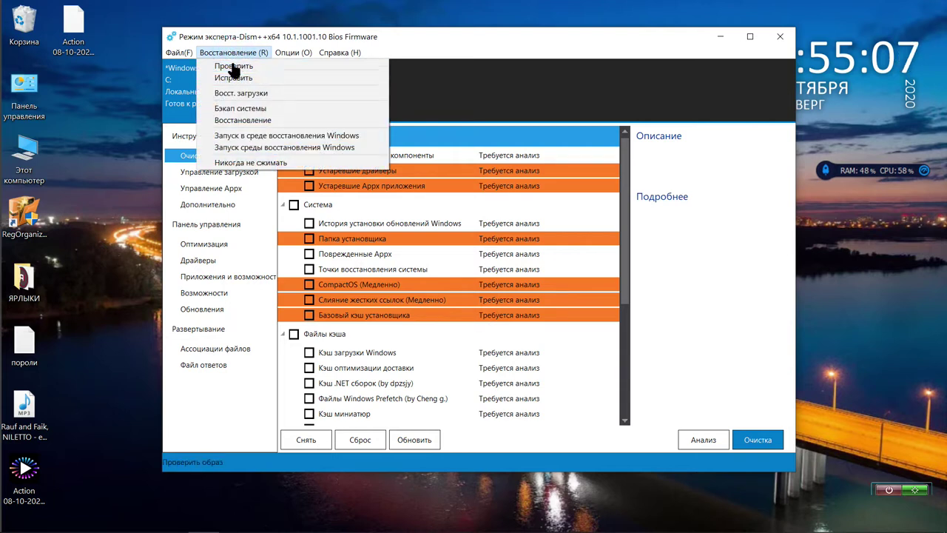
click(240, 109)
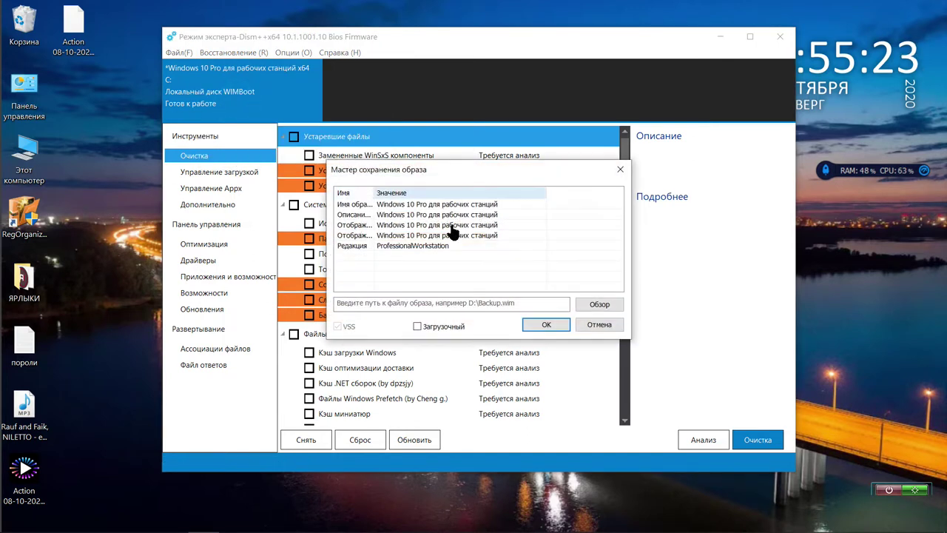
click(590, 306)
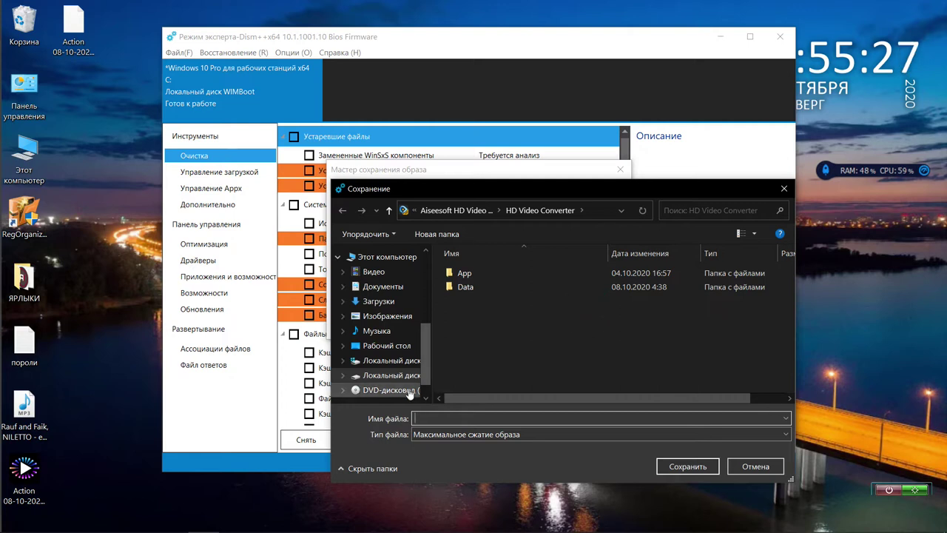
right_click(411, 377)
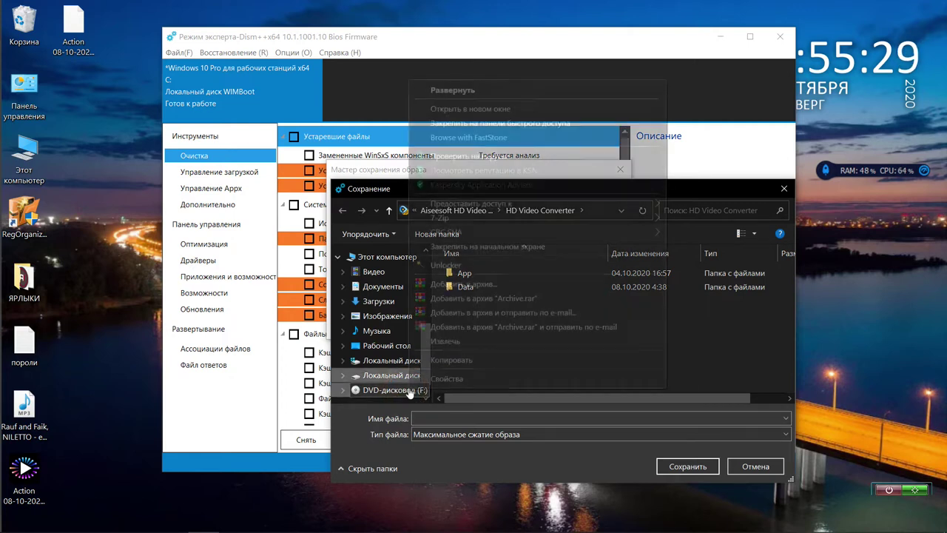
click(494, 344)
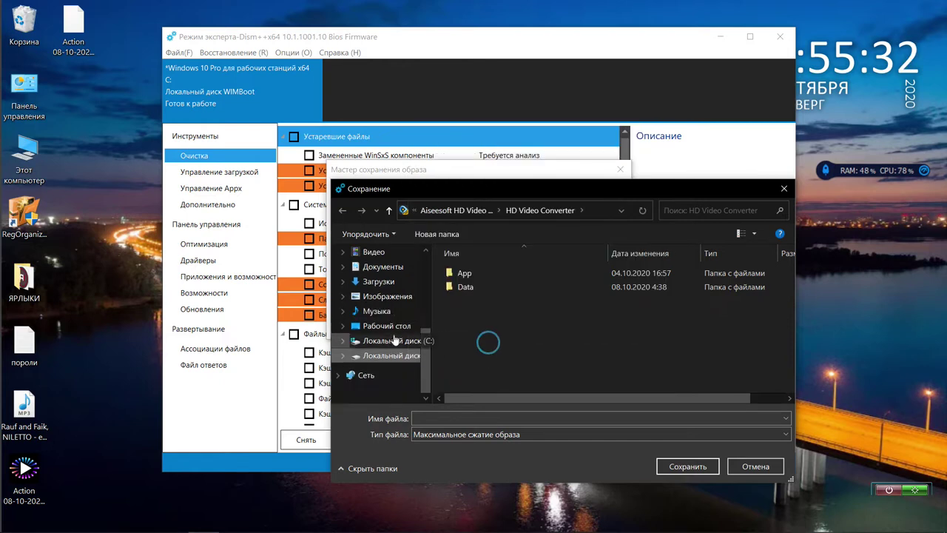
scroll(479, 336, down, 5)
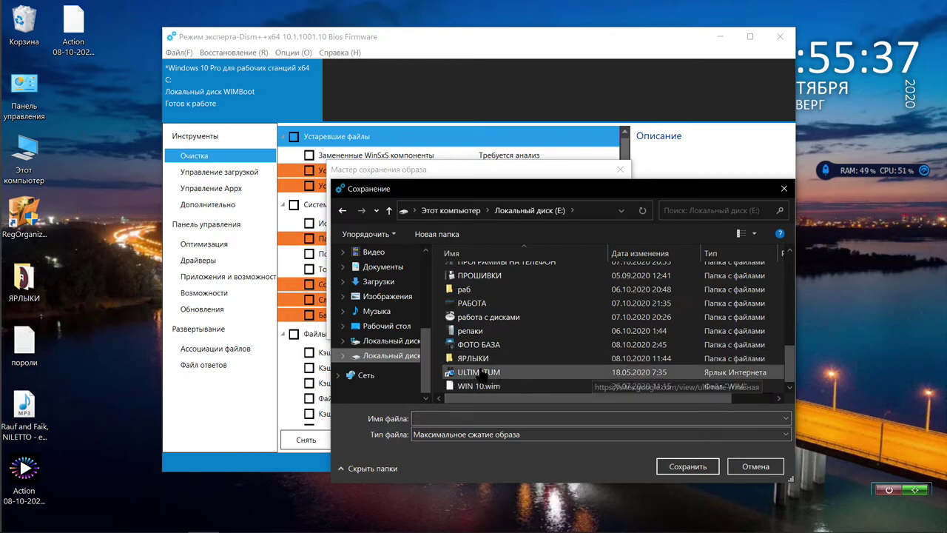
click(753, 466)
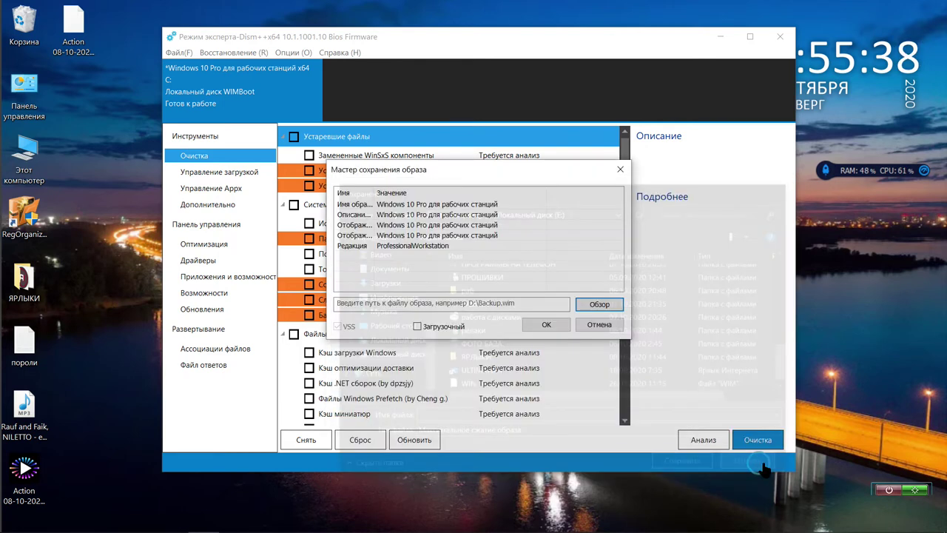
click(591, 328)
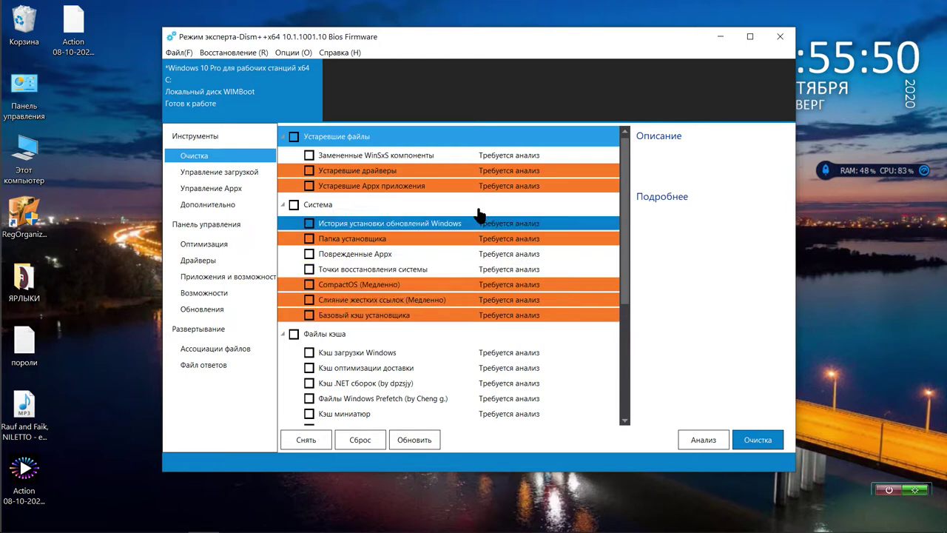
- Dismiss the Восстановление options, narrow the Dism++ window slightly, and return to the Инструменты overview page
click(248, 57)
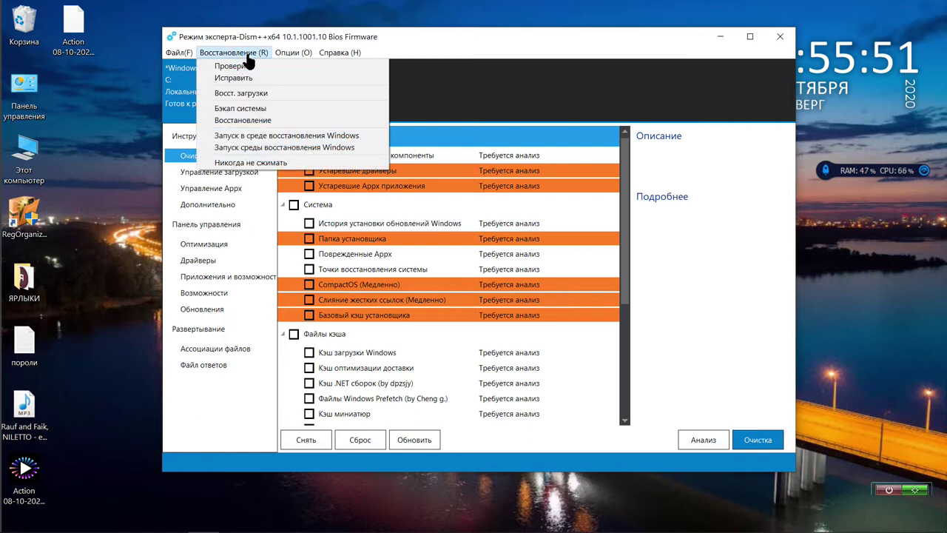
click(179, 130)
drag(158, 123, 167, 123)
click(259, 138)
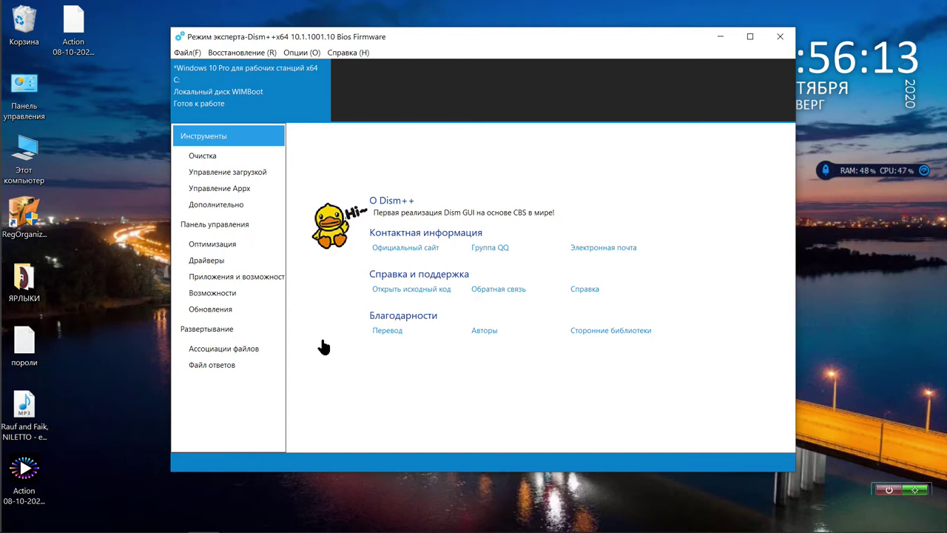
- Empty the desktop Recycle Bin (Корзина) and confirm permanent deletion of its items
right_click(27, 22)
click(35, 45)
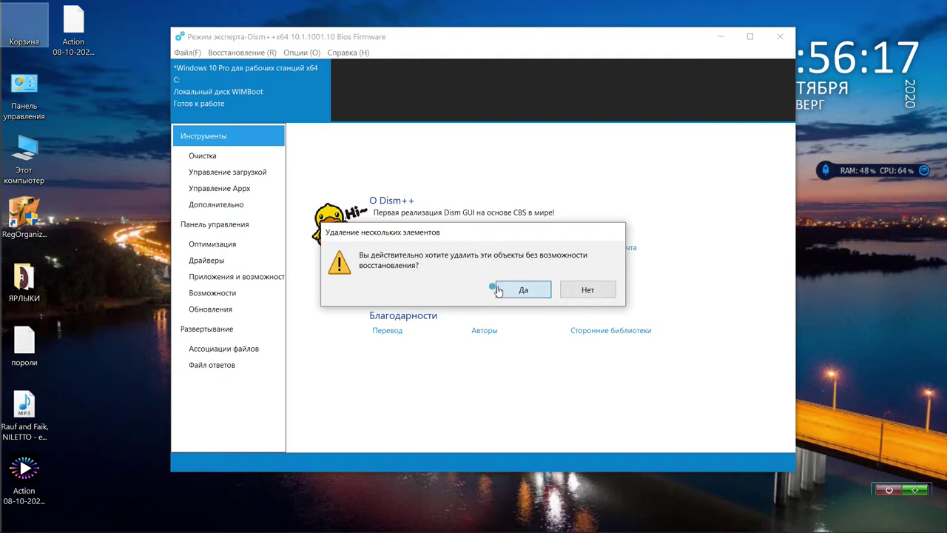
click(521, 292)
- Reposition the Dism++ window and review the removable Windows components listed in the Возможности section down to XPS Viewer
drag(490, 42, 460, 40)
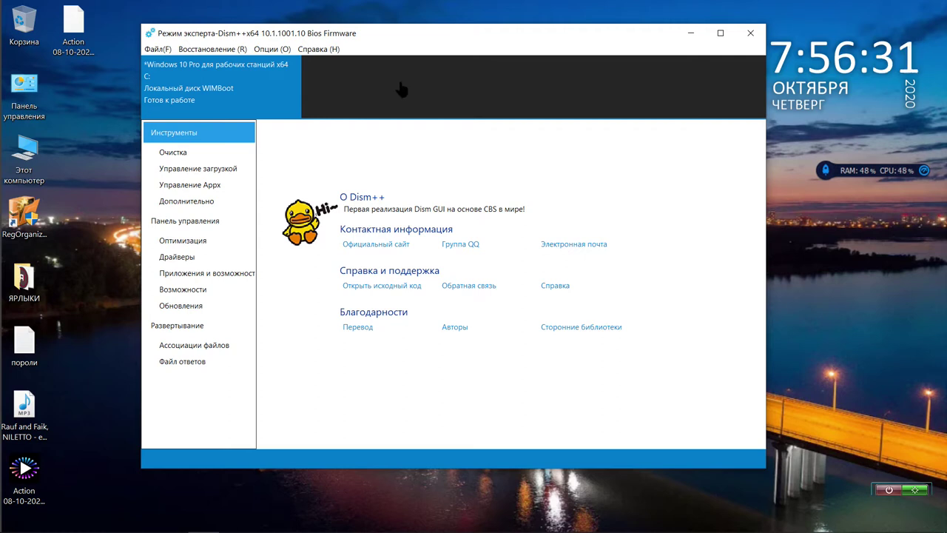
click(194, 289)
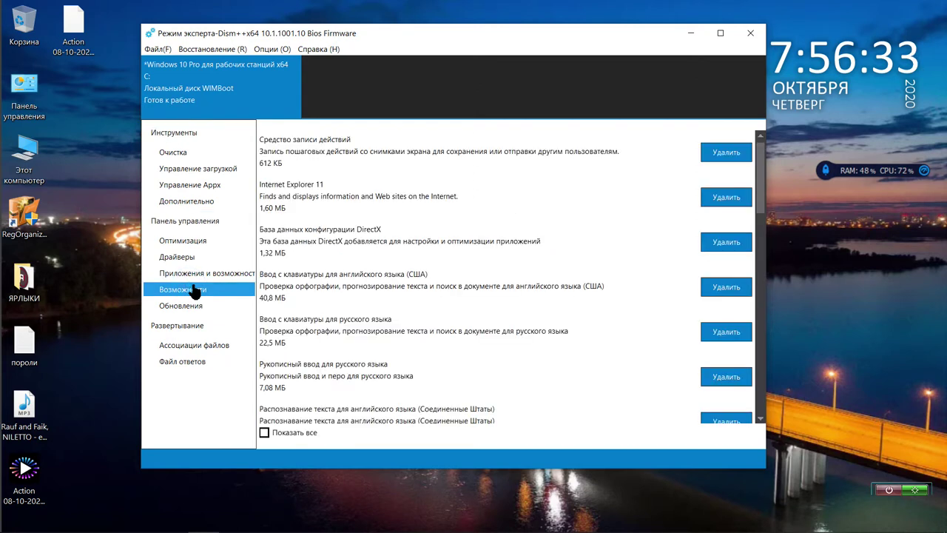
scroll(359, 268, down, 3)
scroll(363, 261, down, 5)
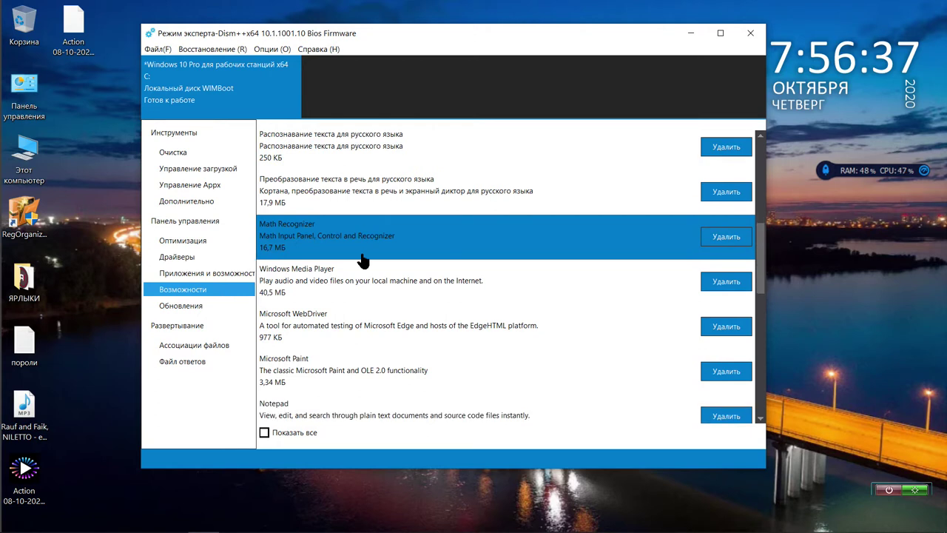
scroll(362, 260, down, 4)
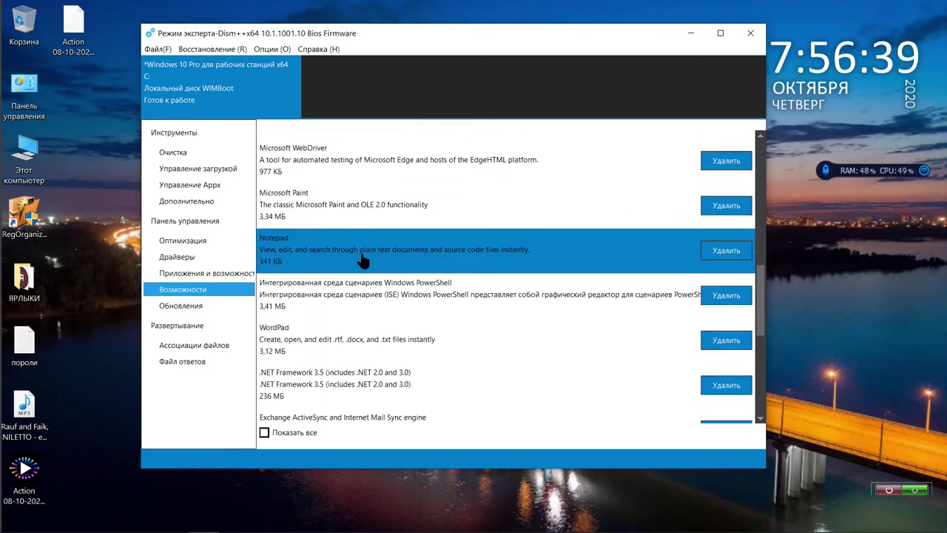
scroll(363, 261, down, 4)
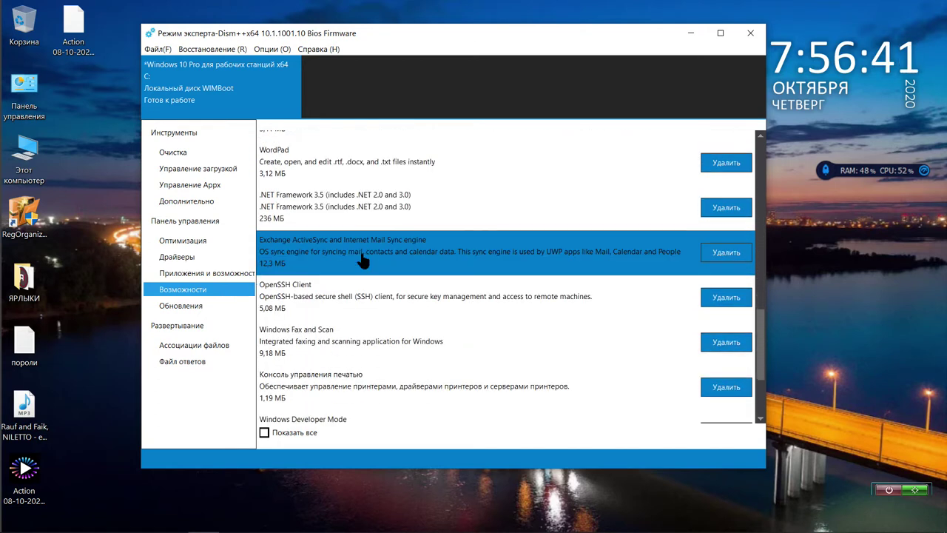
scroll(363, 261, down, 3)
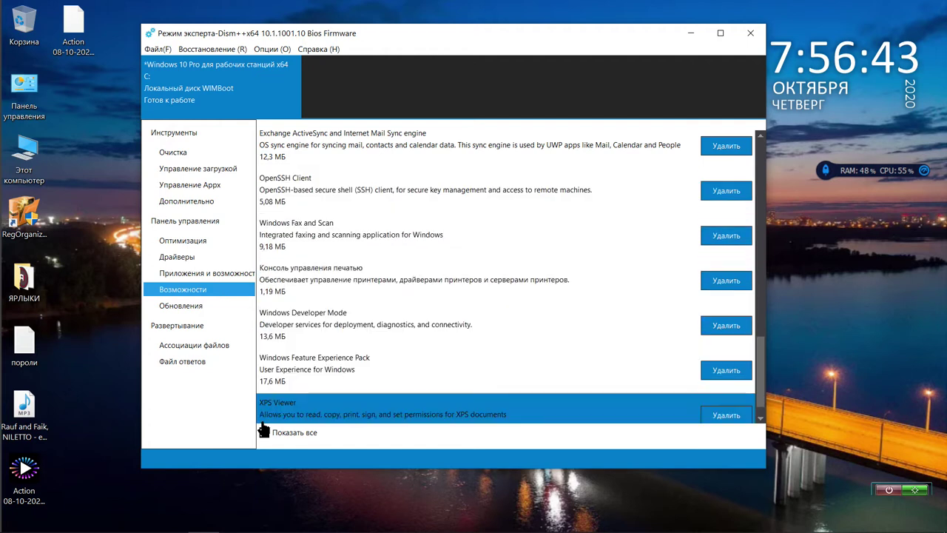
- Enable Показать все and look through the full list of Windows capabilities down to the EMS and SAC toolset
click(263, 434)
scroll(312, 374, down, 4)
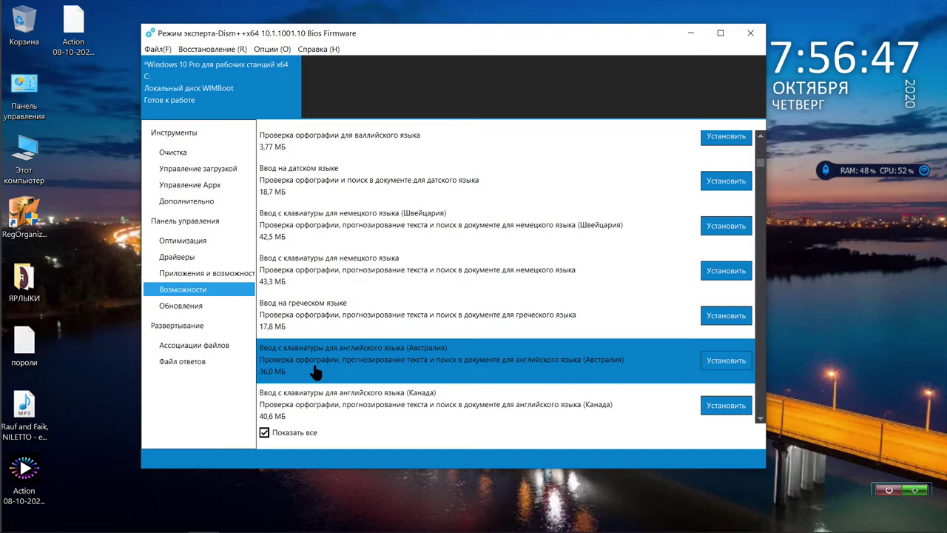
scroll(711, 298, down, 1)
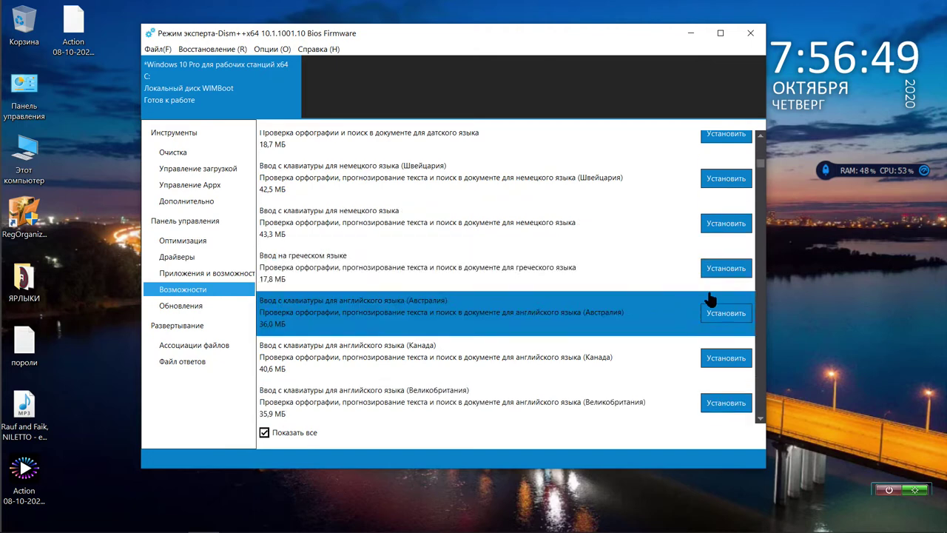
drag(761, 169, 762, 408)
scroll(510, 339, down, 1)
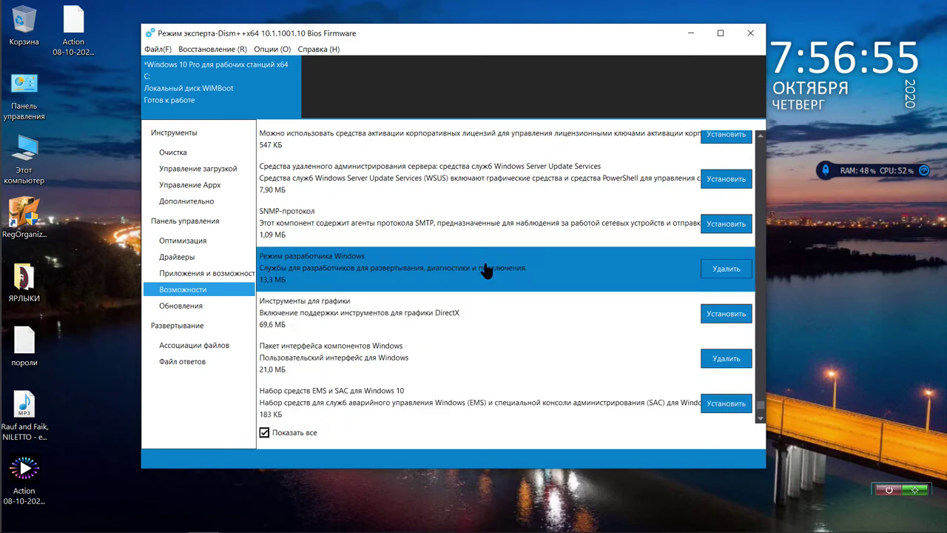
- View the folders and disks in Этот компьютер and close the window
click(25, 151)
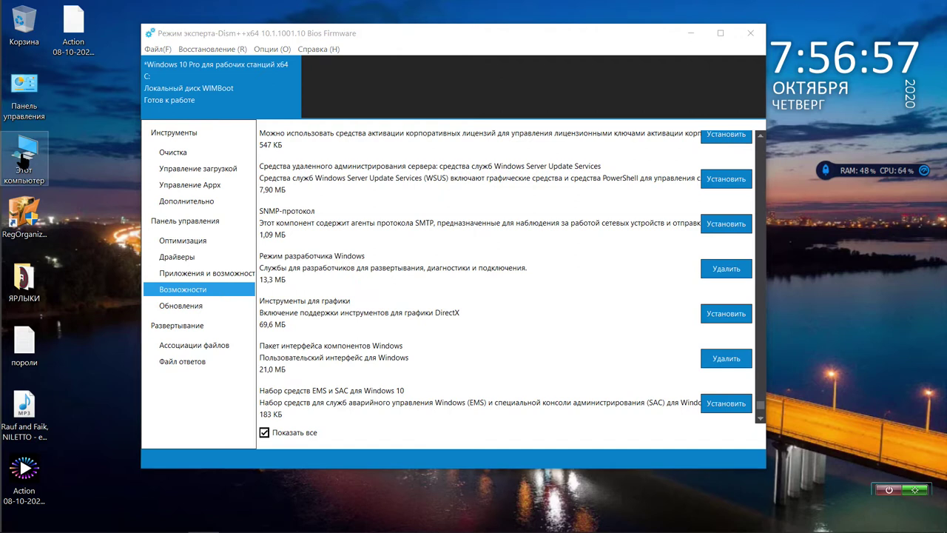
double_click(24, 152)
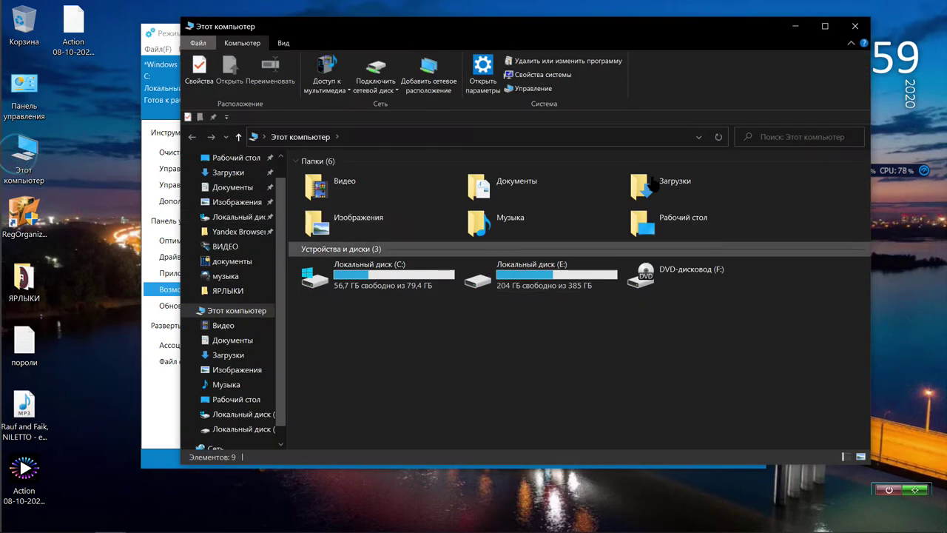
click(855, 26)
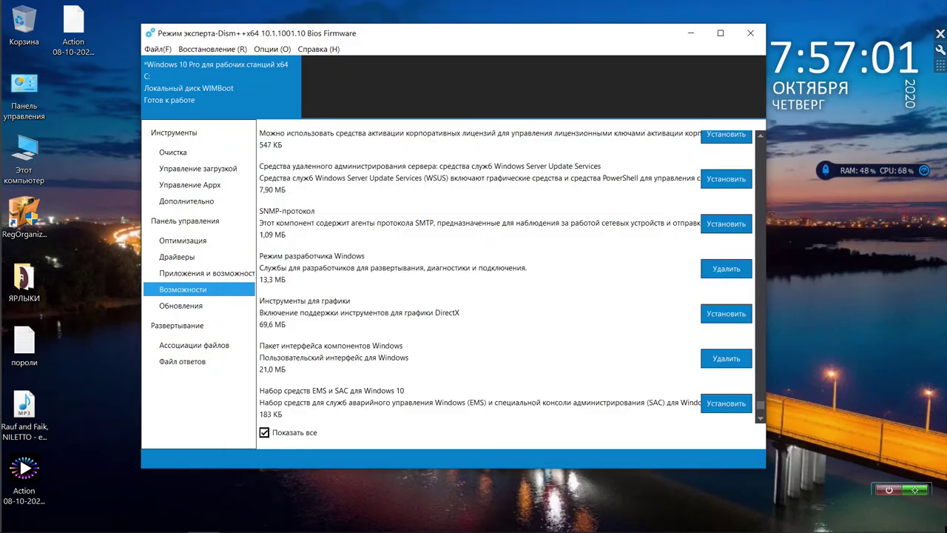
- Open the Обновление и безопасность section of the Windows settings (Параметры)
click(926, 521)
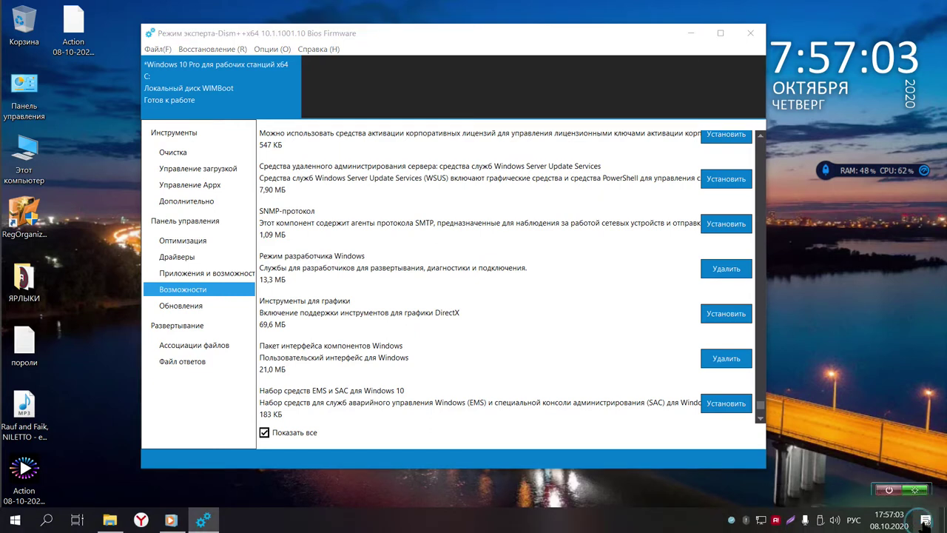
click(925, 521)
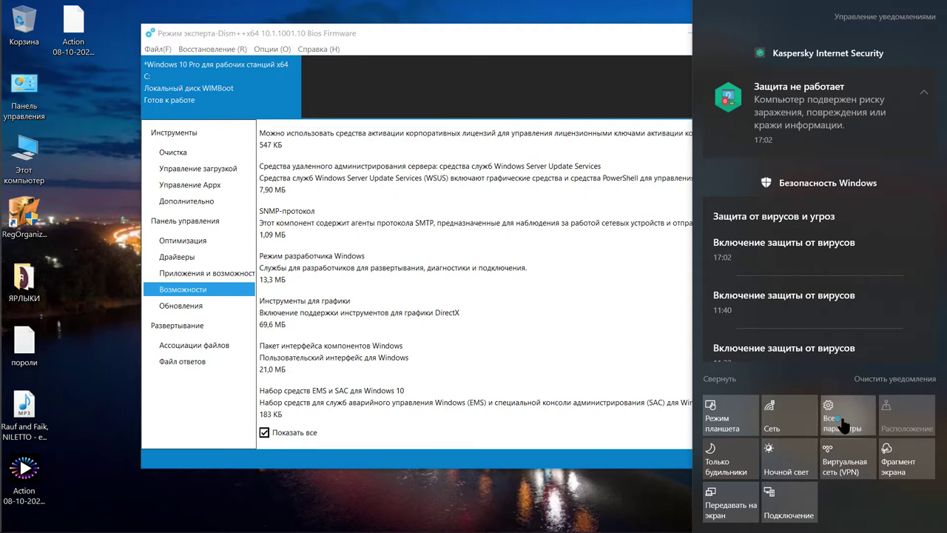
click(844, 423)
scroll(688, 266, down, 3)
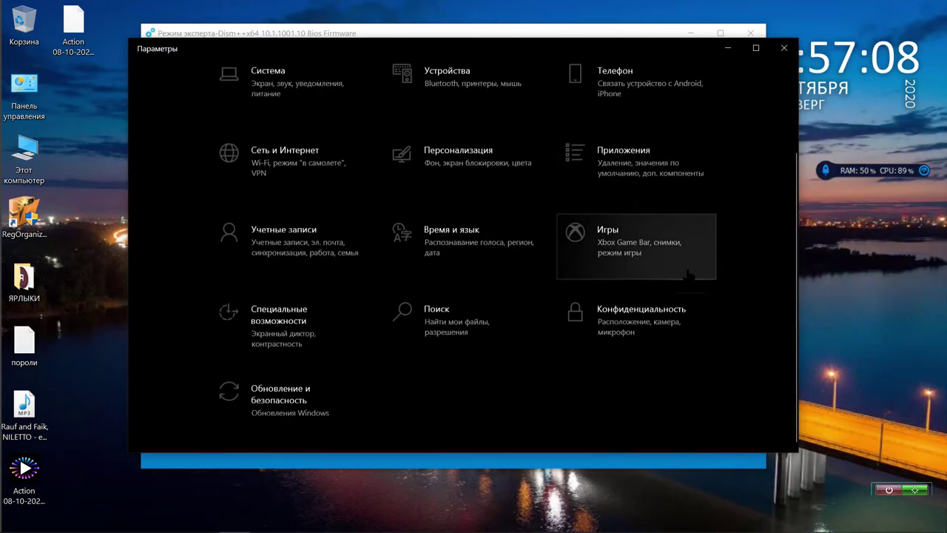
click(323, 403)
click(323, 400)
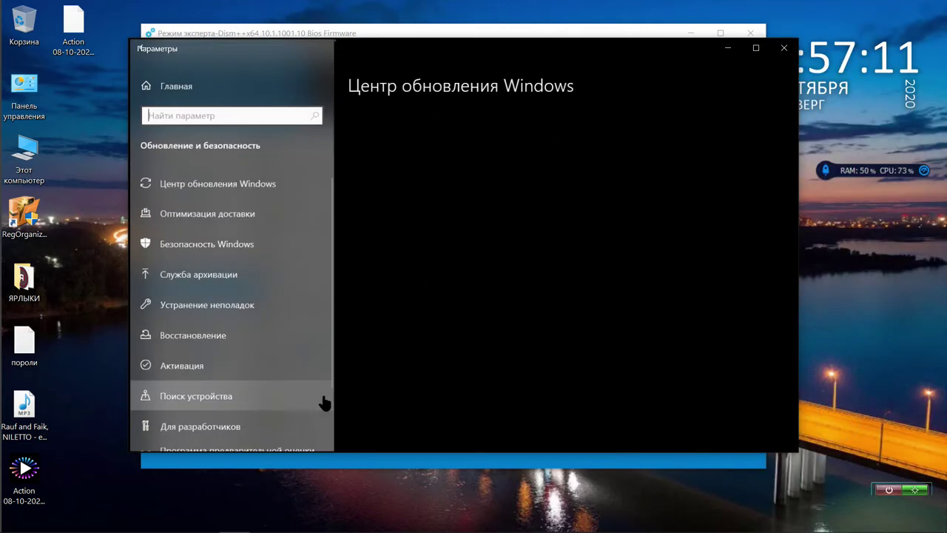
- View the developer mode options on the Для разработчиков page and close the Windows settings
scroll(323, 402, down, 2)
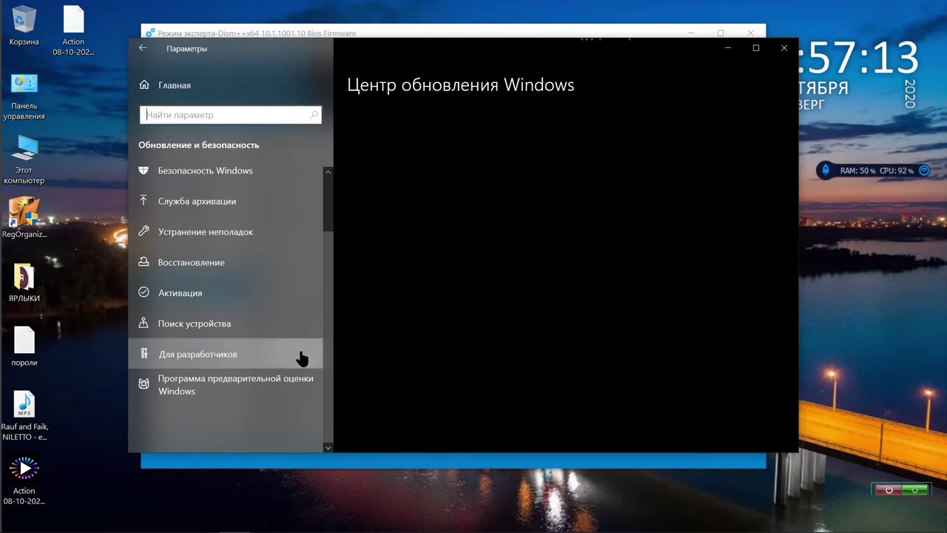
click(301, 357)
scroll(488, 281, down, 2)
scroll(488, 281, up, 2)
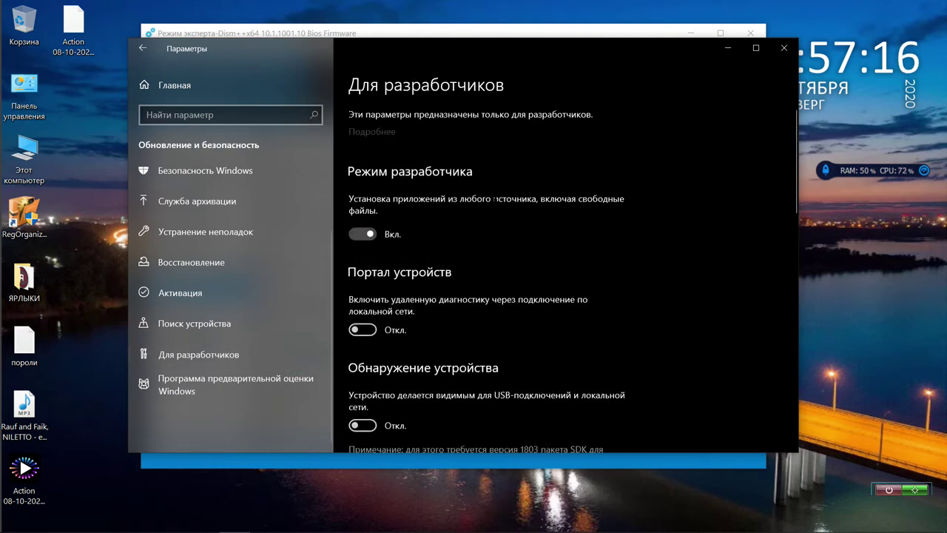
click(785, 47)
- Look through the rest of Возможности and the Обновления, Ассоциации файлов, Файл ответов and Управление Appx sections of Dism++
scroll(606, 254, down, 1)
scroll(606, 254, down, 1)
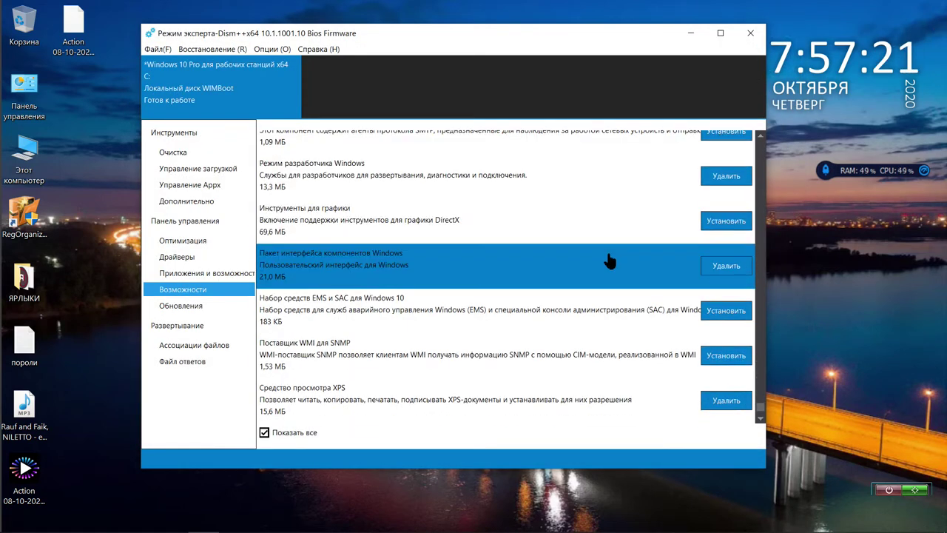
click(231, 311)
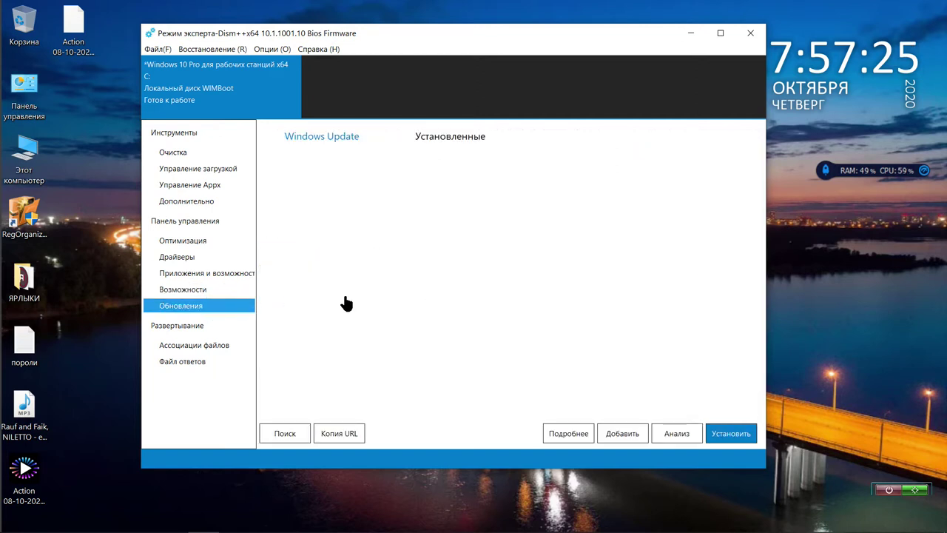
click(209, 332)
click(208, 344)
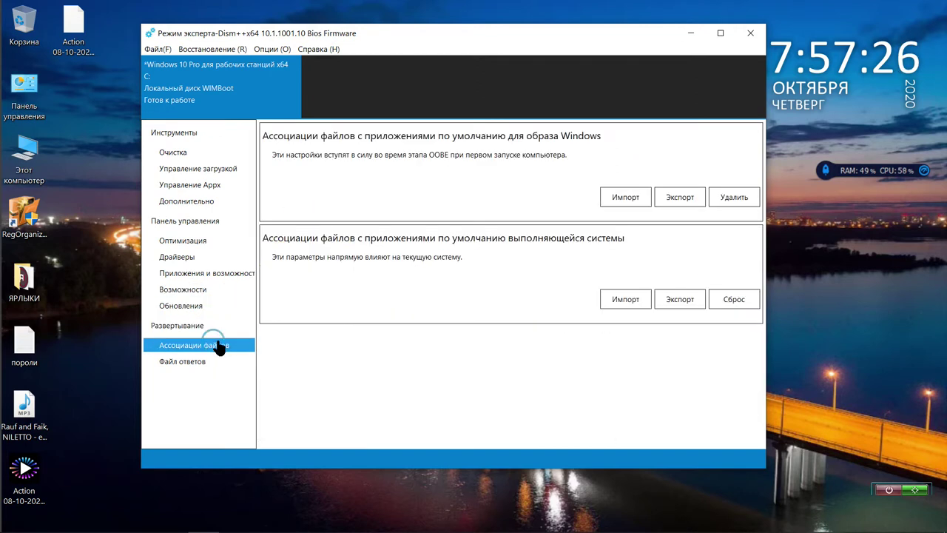
click(206, 362)
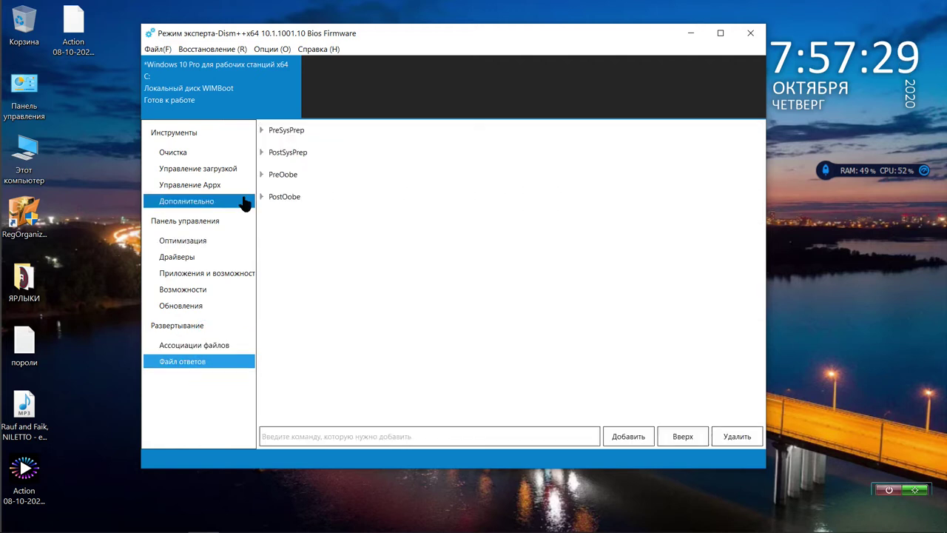
click(222, 170)
click(222, 190)
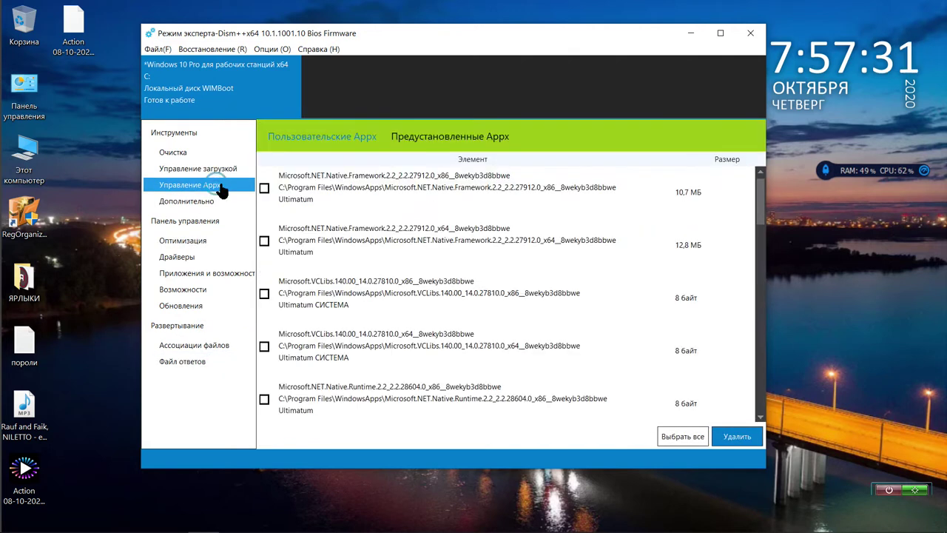
- View the system backup (Бэкап системы) image options among the Дополнительно tools and cancel the wizard
click(221, 203)
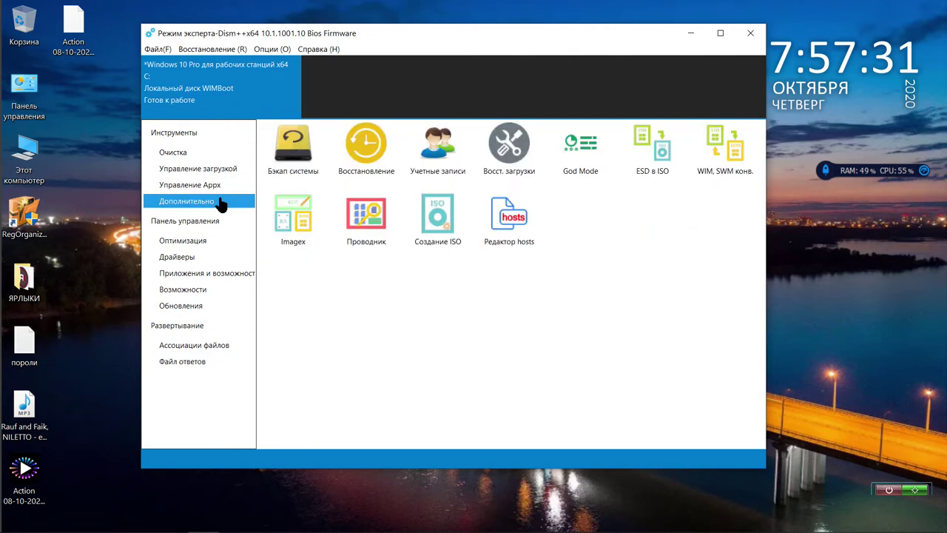
click(300, 148)
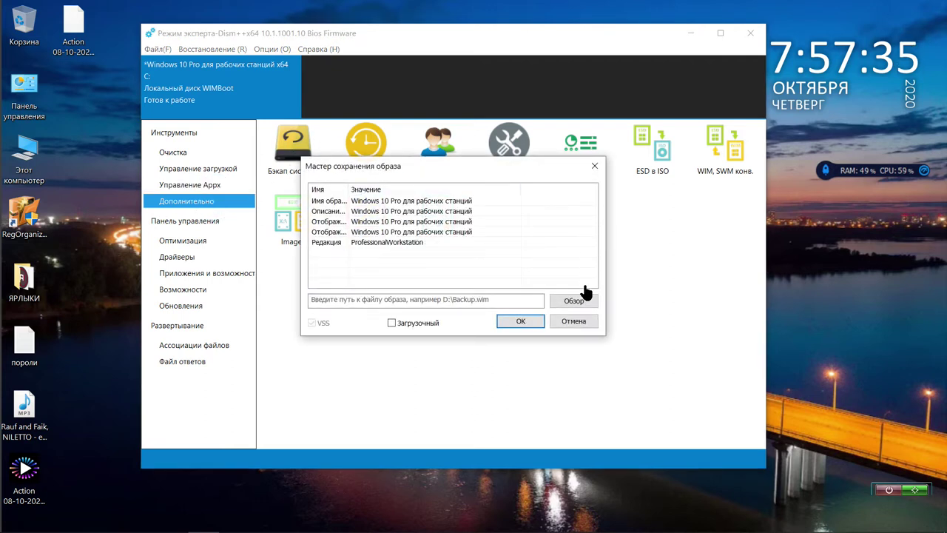
click(571, 327)
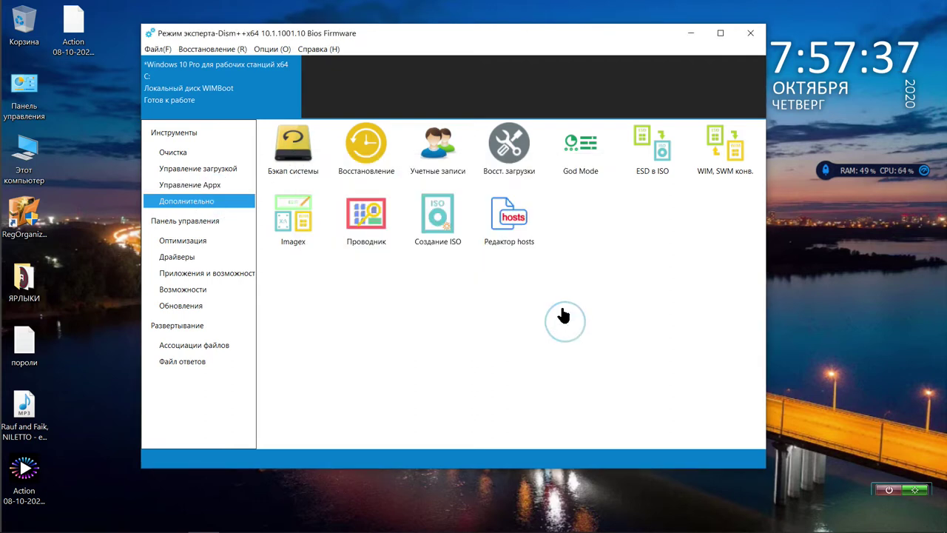
- Load the image WIN 10.wim from drive E: into the Восстановление (apply image) dialog
click(355, 141)
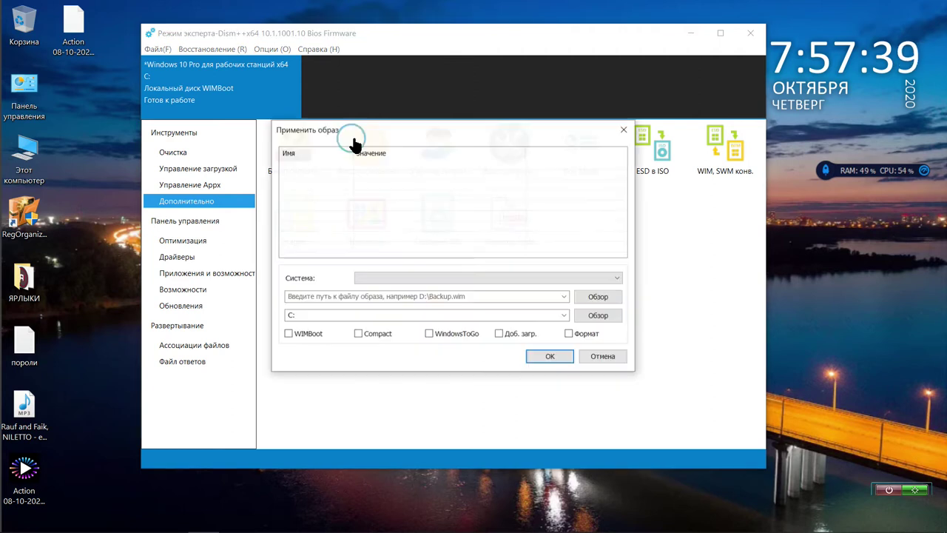
click(580, 300)
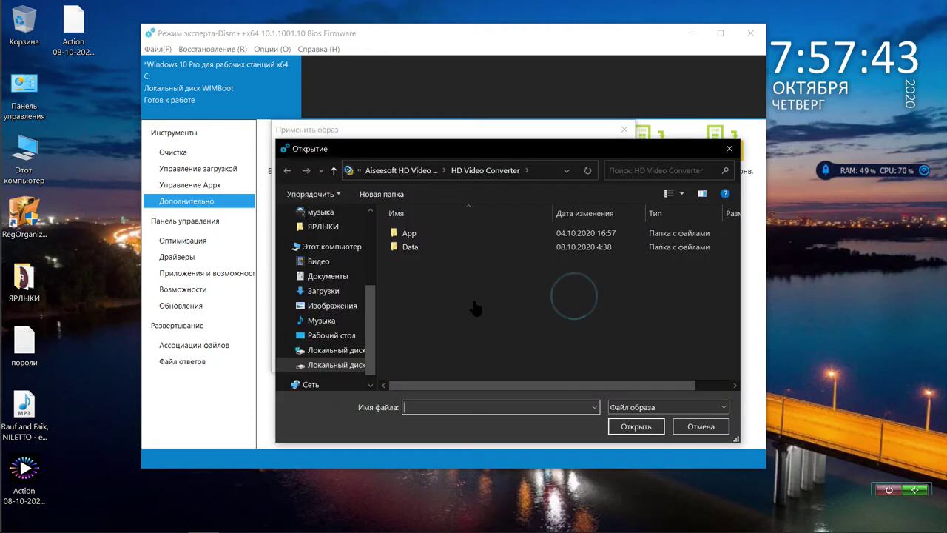
click(343, 365)
scroll(415, 348, down, 5)
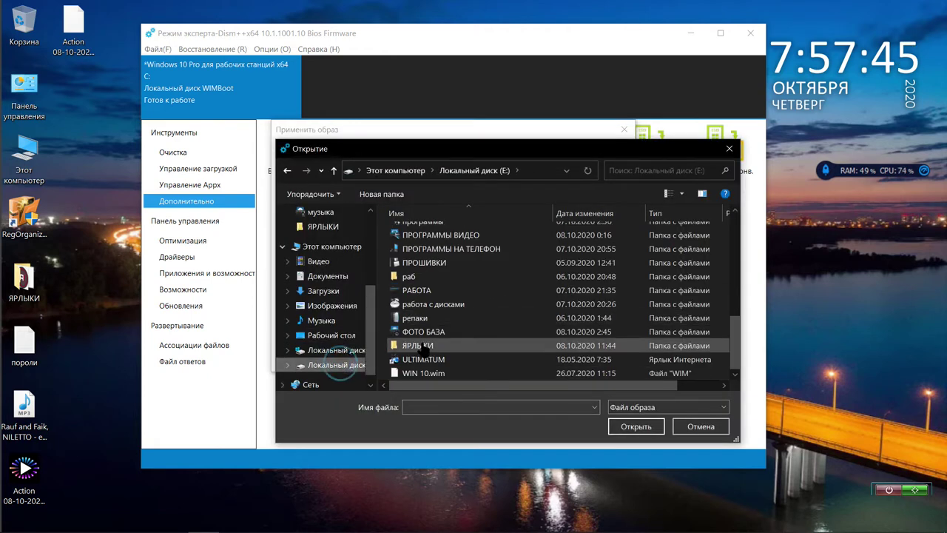
click(424, 373)
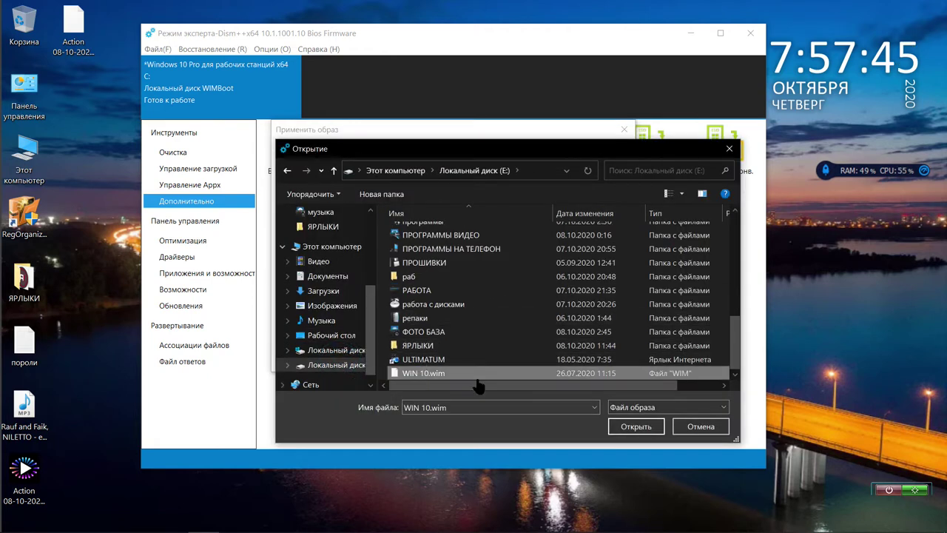
click(635, 426)
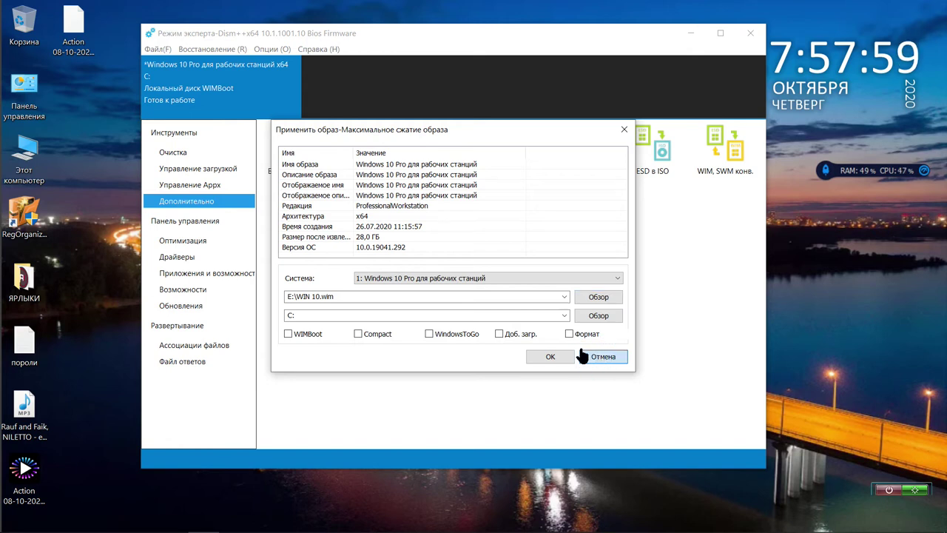
- Choose C:\ as the target drive for the image and cancel the restore dialog
click(564, 315)
click(564, 321)
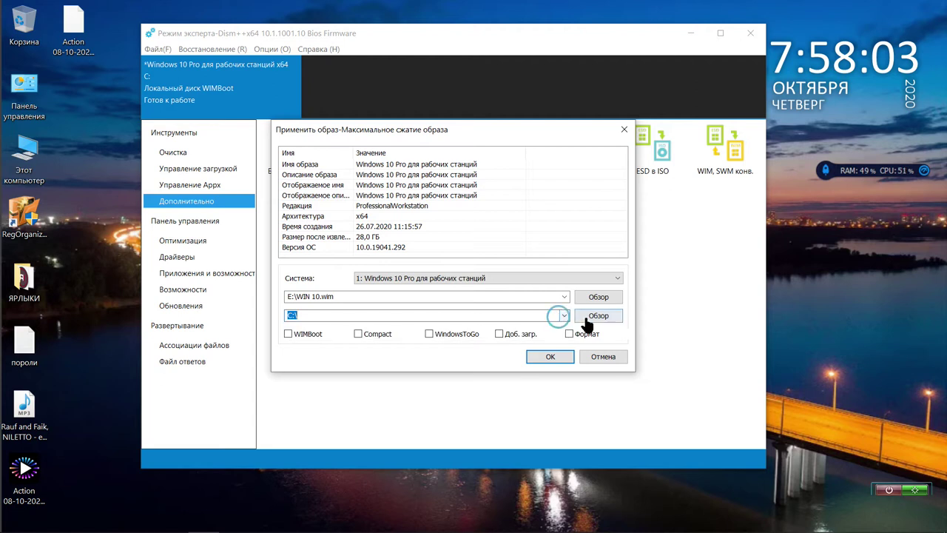
click(604, 358)
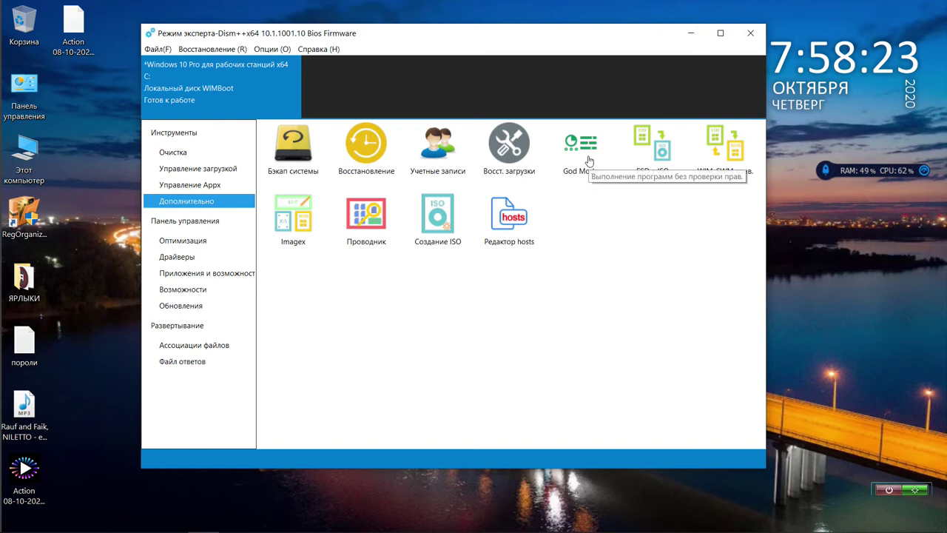
- Examine the Dism++ settings, including the choices for update comparison (Сравнение обновлений), and cancel without changes
click(284, 50)
click(276, 63)
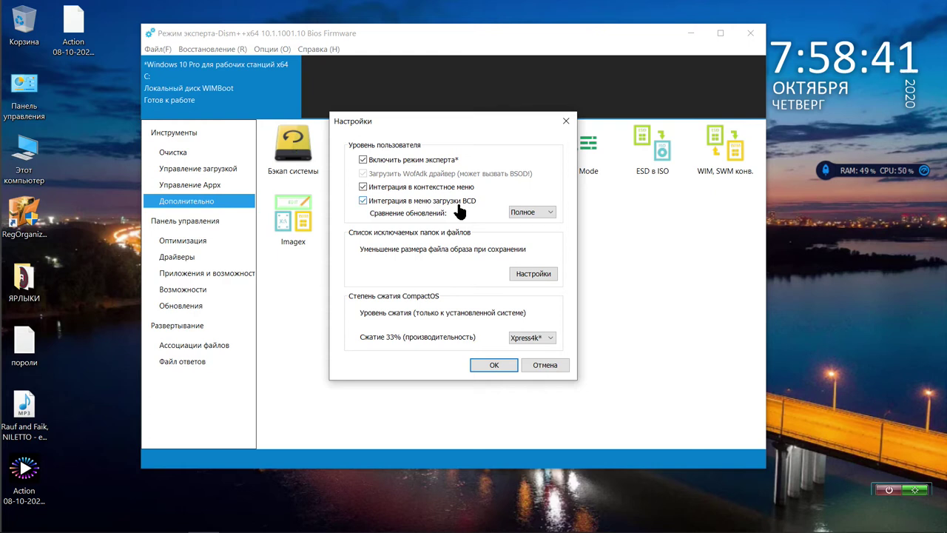
click(522, 214)
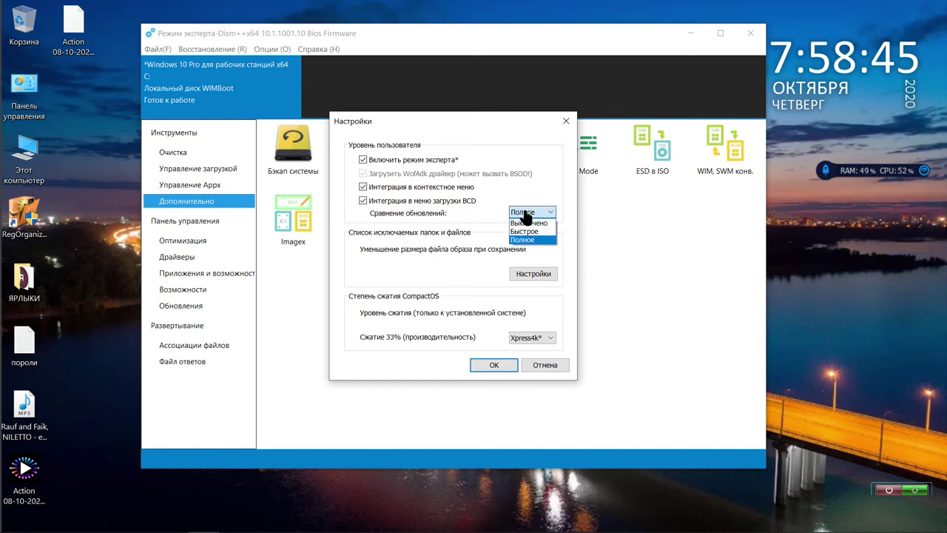
click(521, 212)
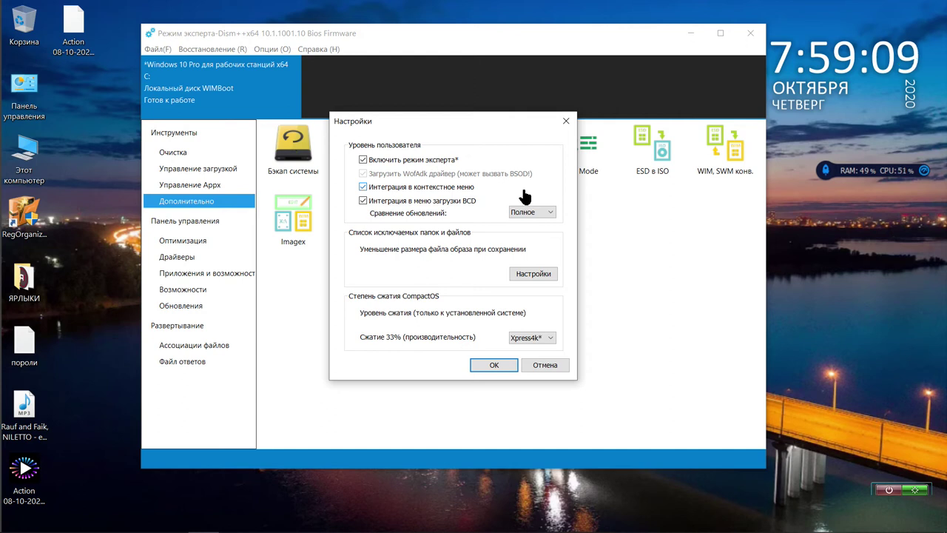
click(538, 367)
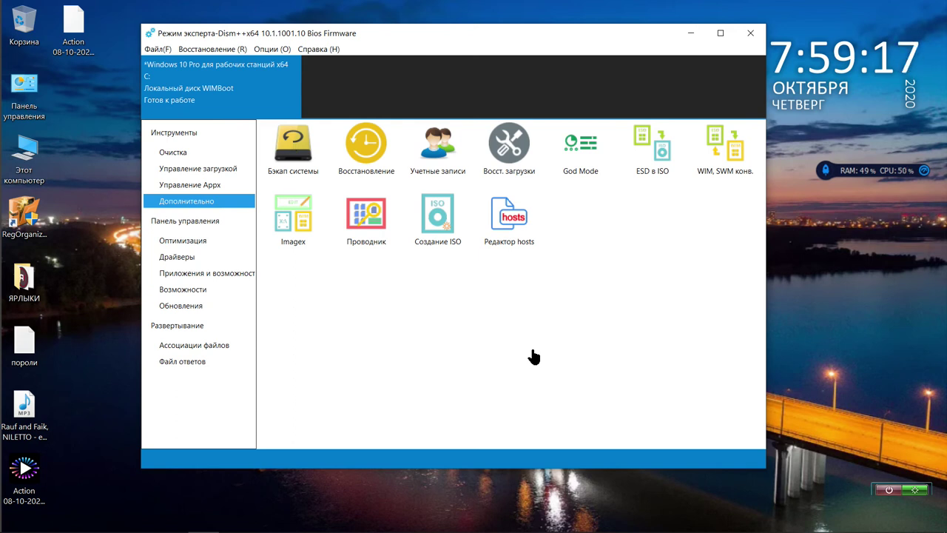
- Check the file details of WIN 10.wim on Локальный диск (E:) and close the folder window
click(35, 155)
double_click(35, 155)
click(612, 301)
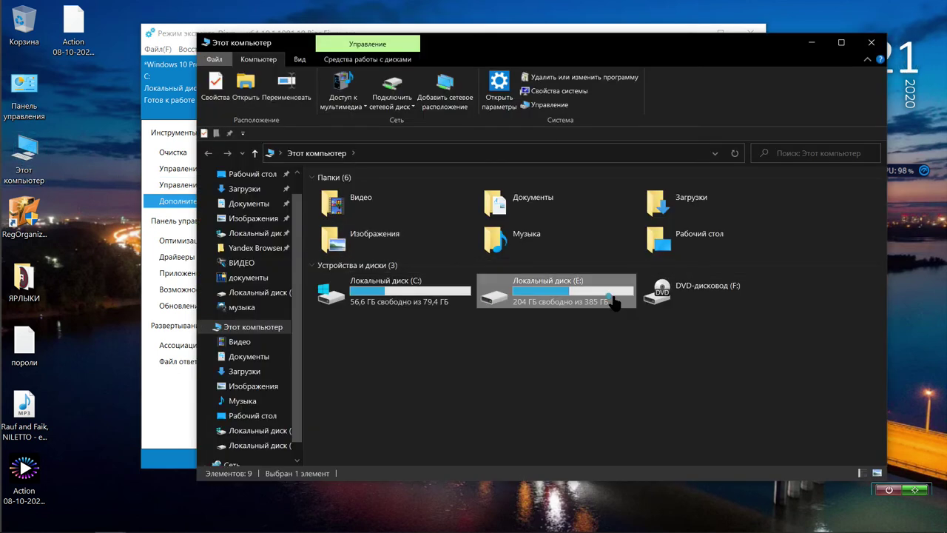
double_click(613, 302)
mouse_move(545, 403)
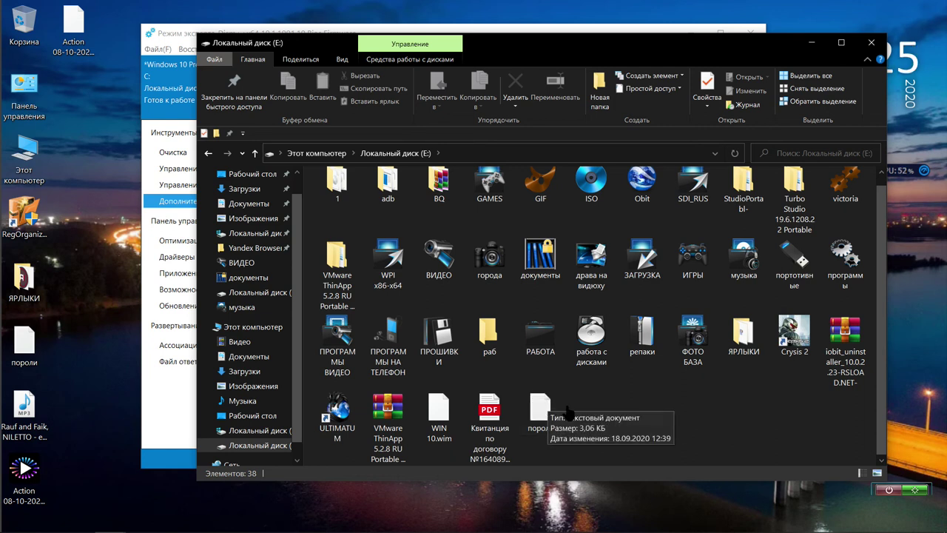
mouse_move(441, 412)
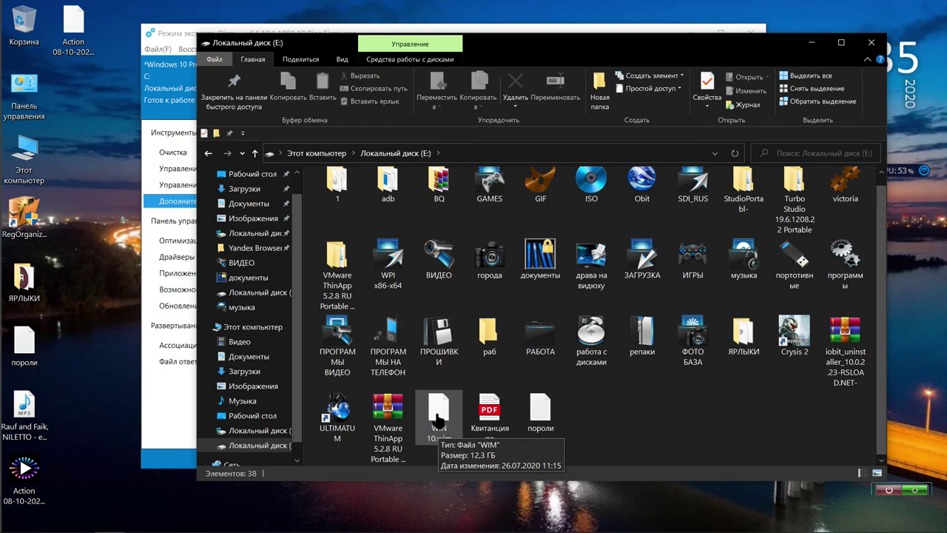
click(871, 42)
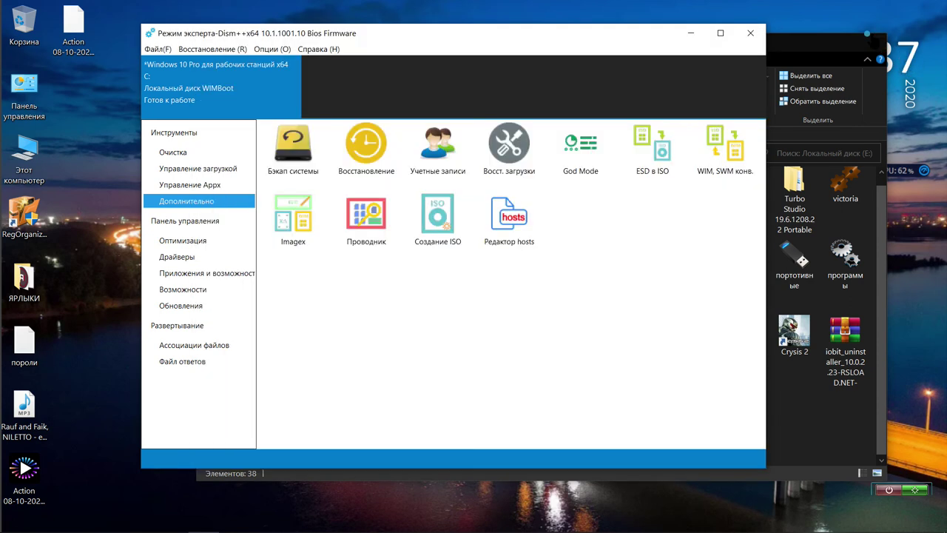